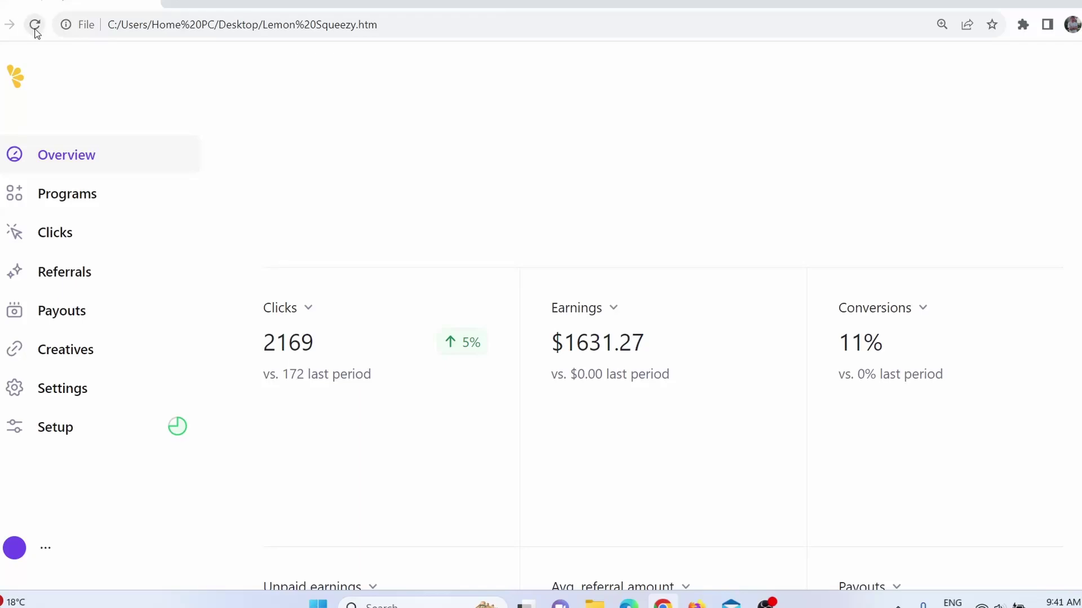
left_click(32, 27)
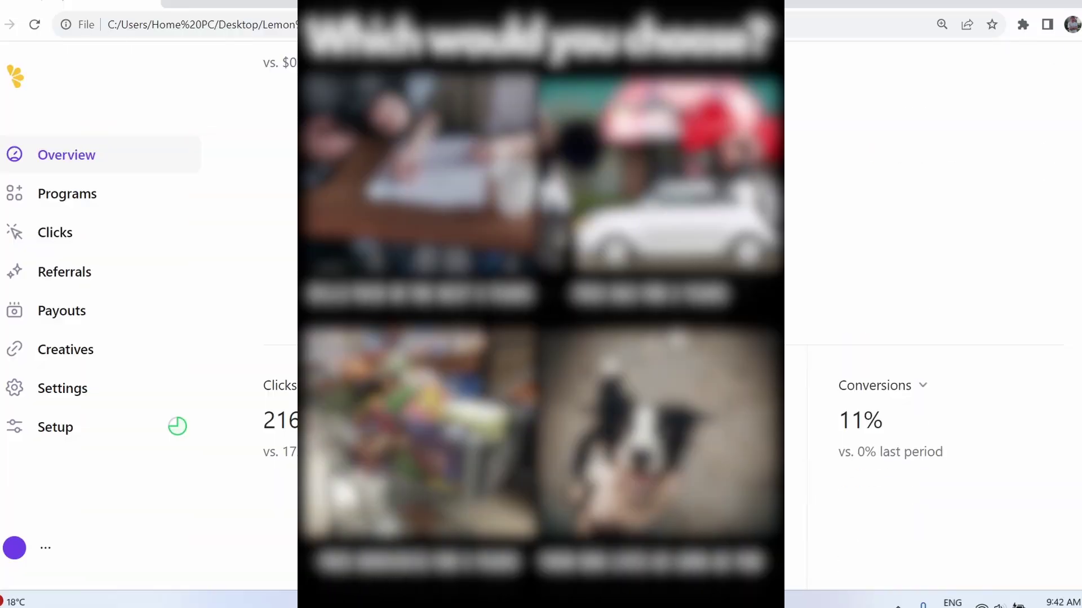
left_click_drag(475, 169, 439, 168)
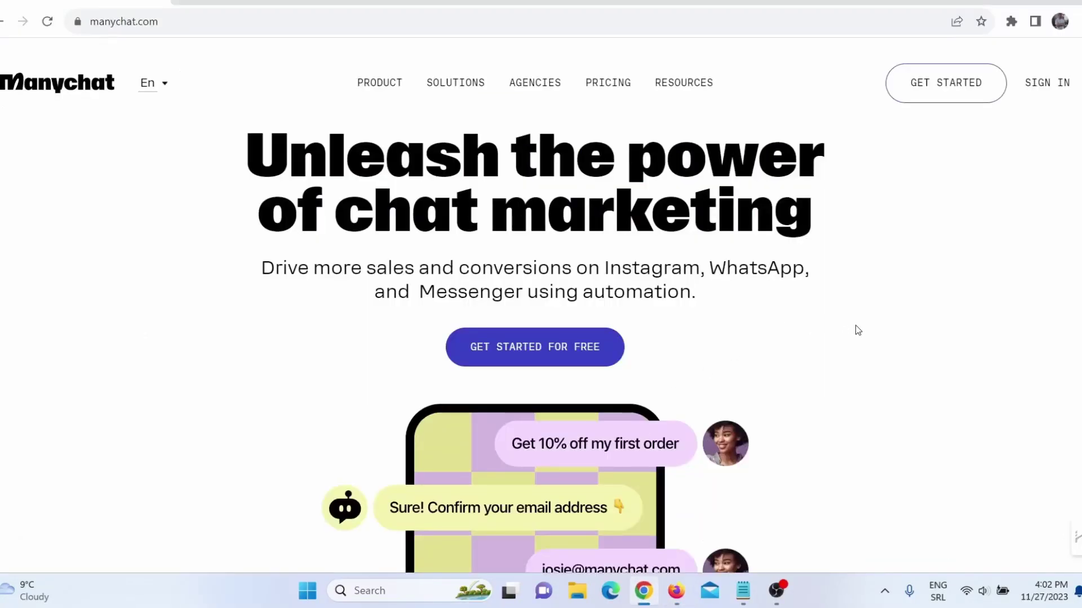
Look over the Manychat homepage and start the free sign-up
scroll(855, 326, "down", 8)
scroll(857, 328, "up", 8)
left_click(968, 92)
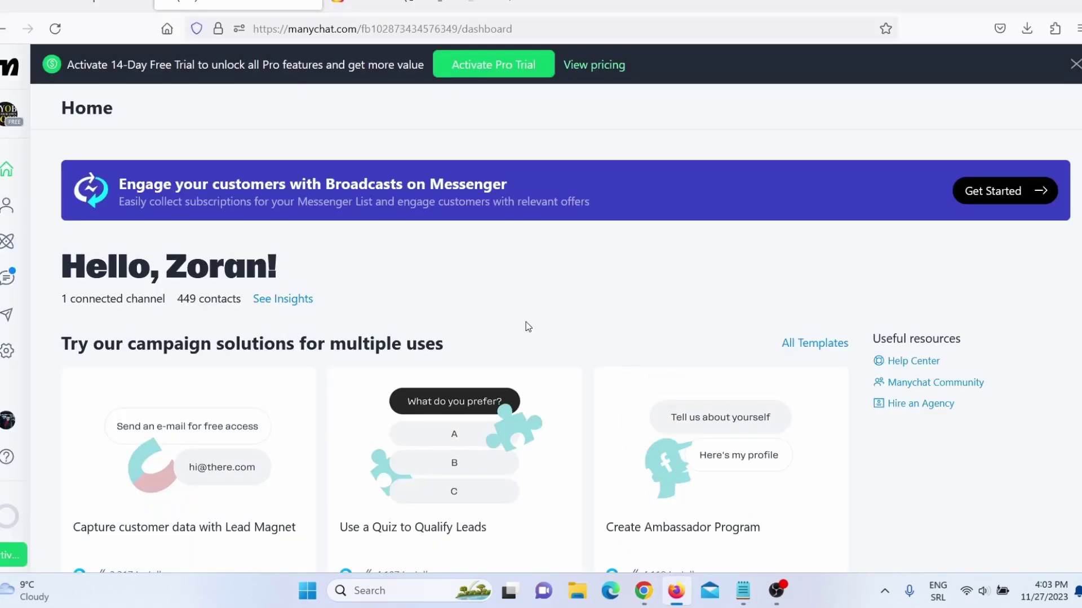
left_click_drag(276, 269, 59, 267)
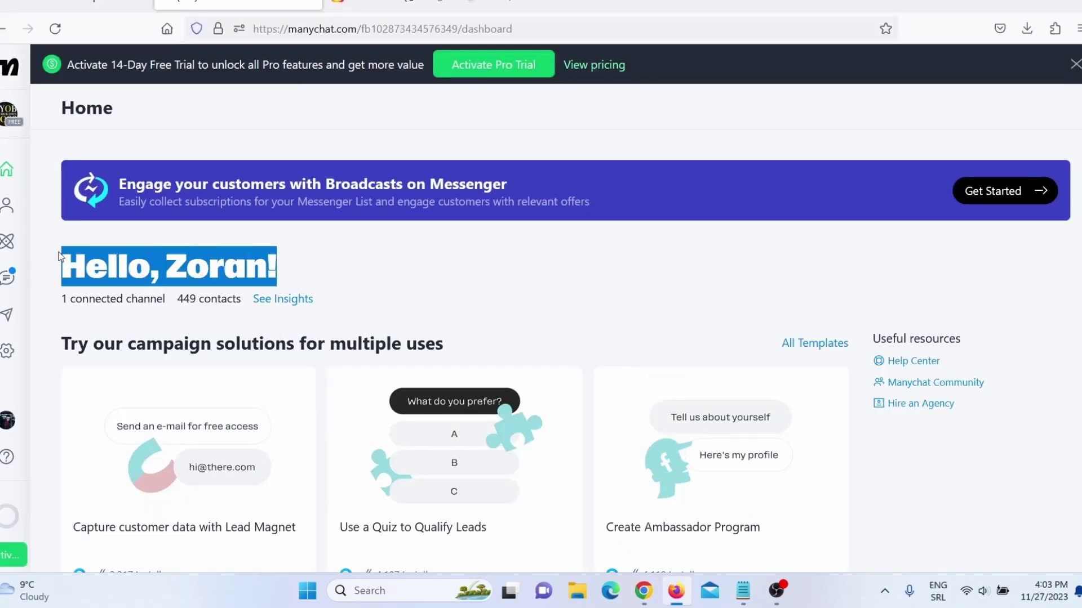
left_click(406, 268)
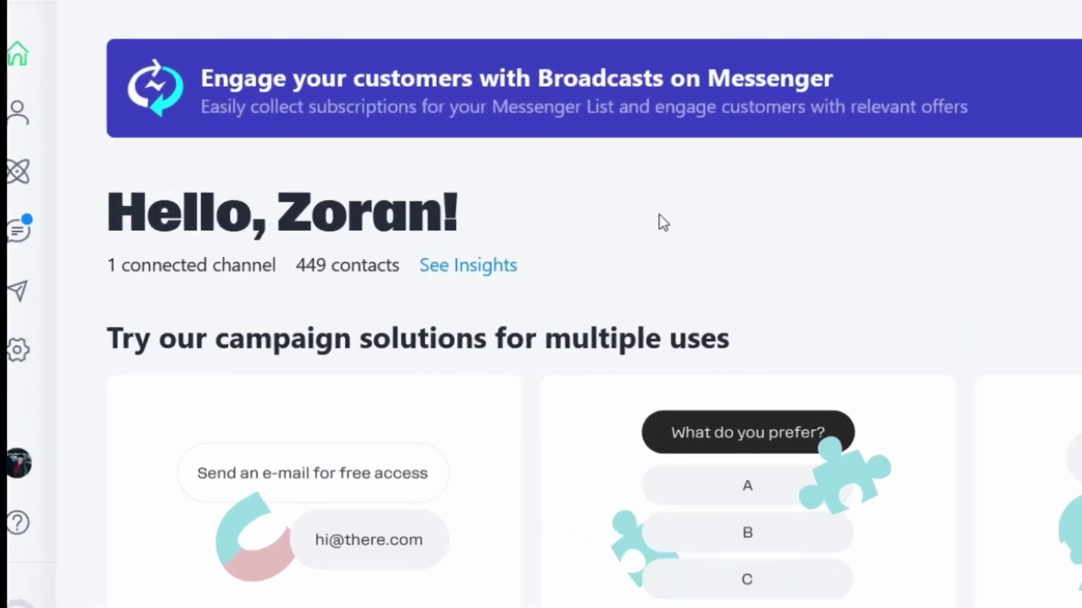
Open the Manychat account settings and view the Instagram channel's connection page
left_click(18, 355)
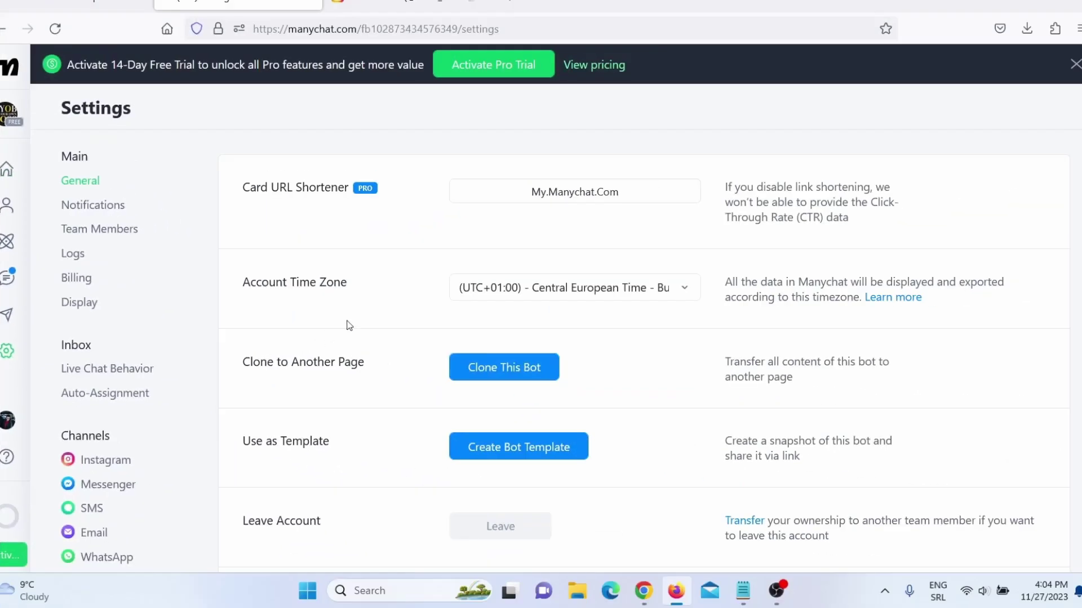
scroll(133, 434, "down", 3)
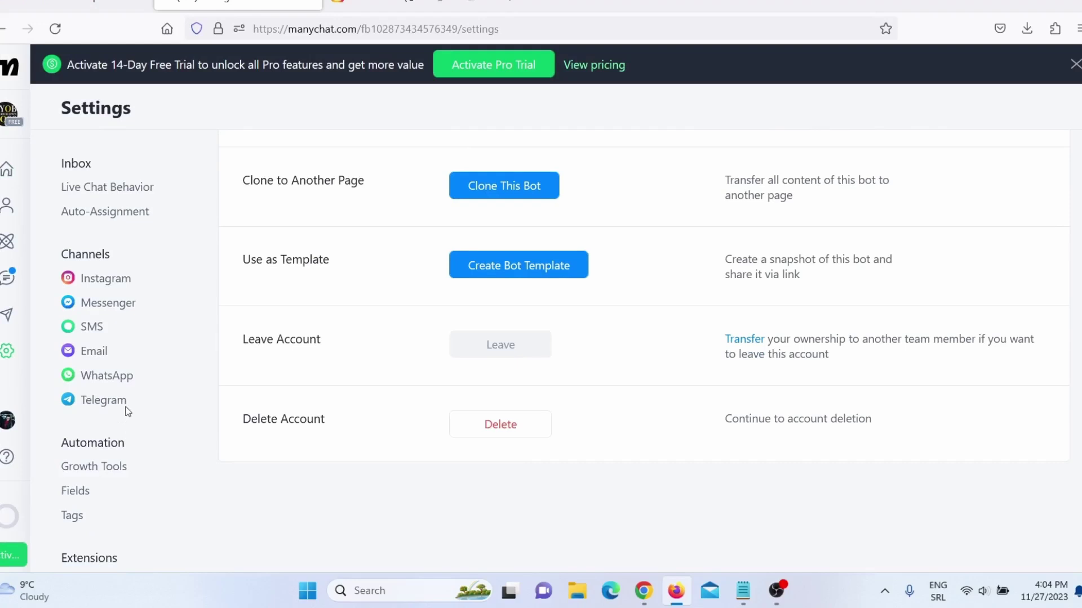
left_click(107, 283)
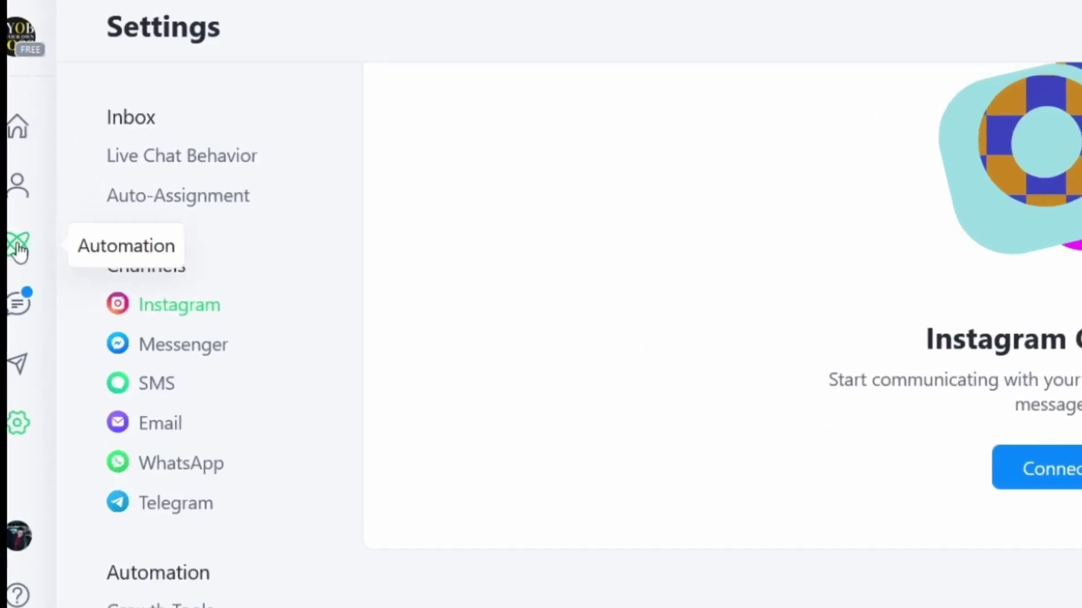
Create a new automation from scratch instead of using a ready-made template
left_click(19, 246)
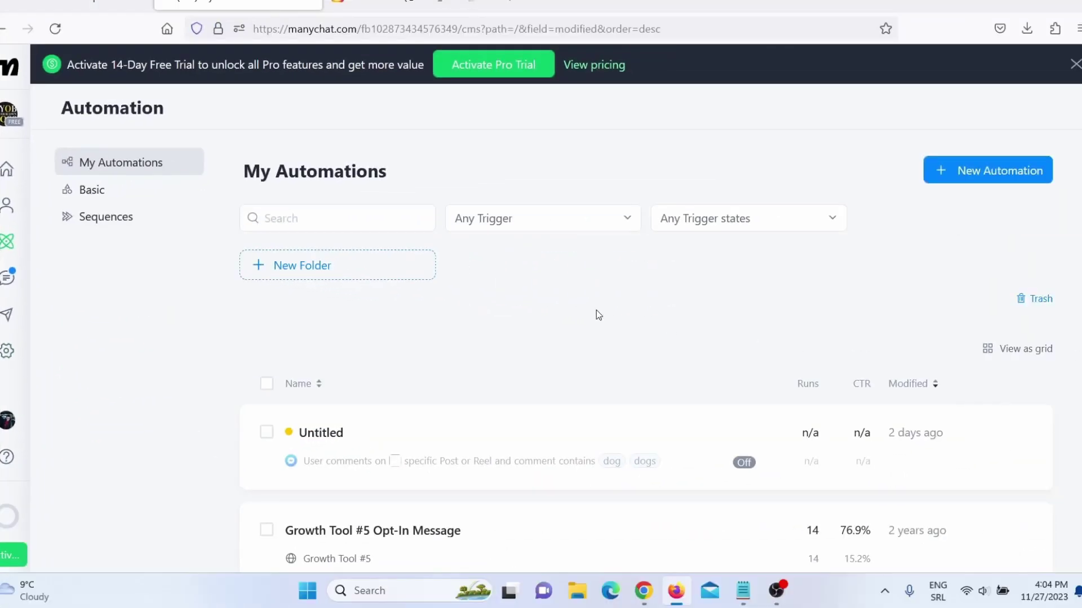
left_click(983, 176)
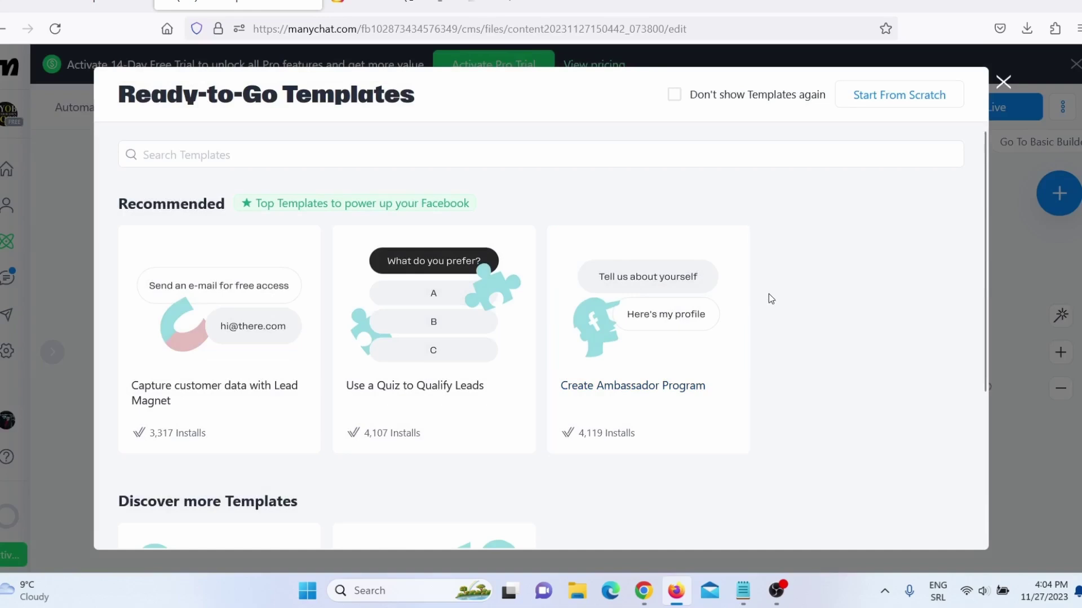
left_click(892, 101)
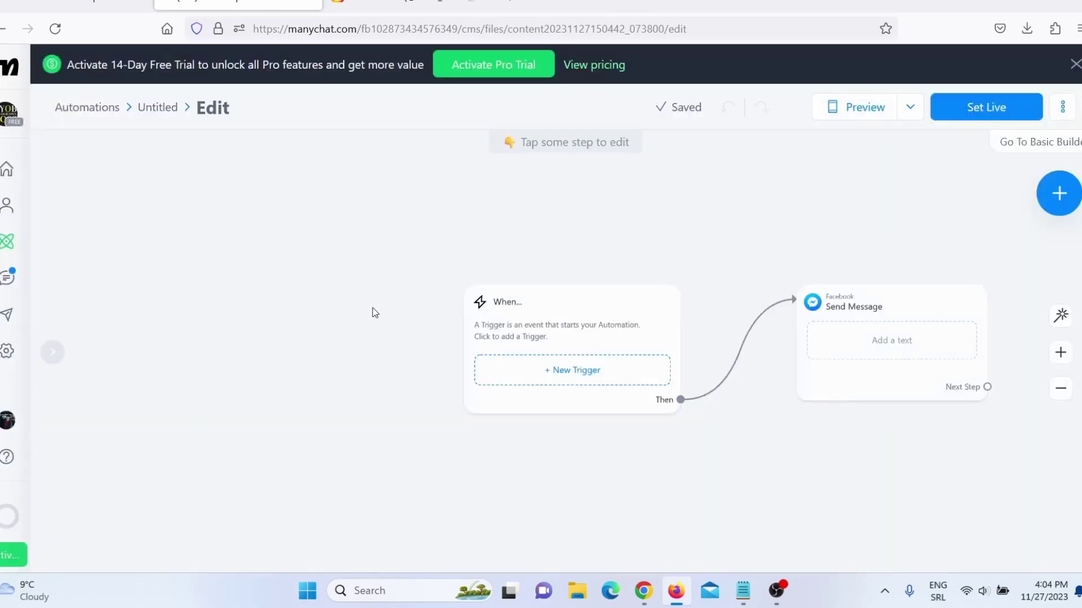
Add the Messenger trigger for Facebook Comments, "User comments on your Post", to the automation
left_click(575, 379)
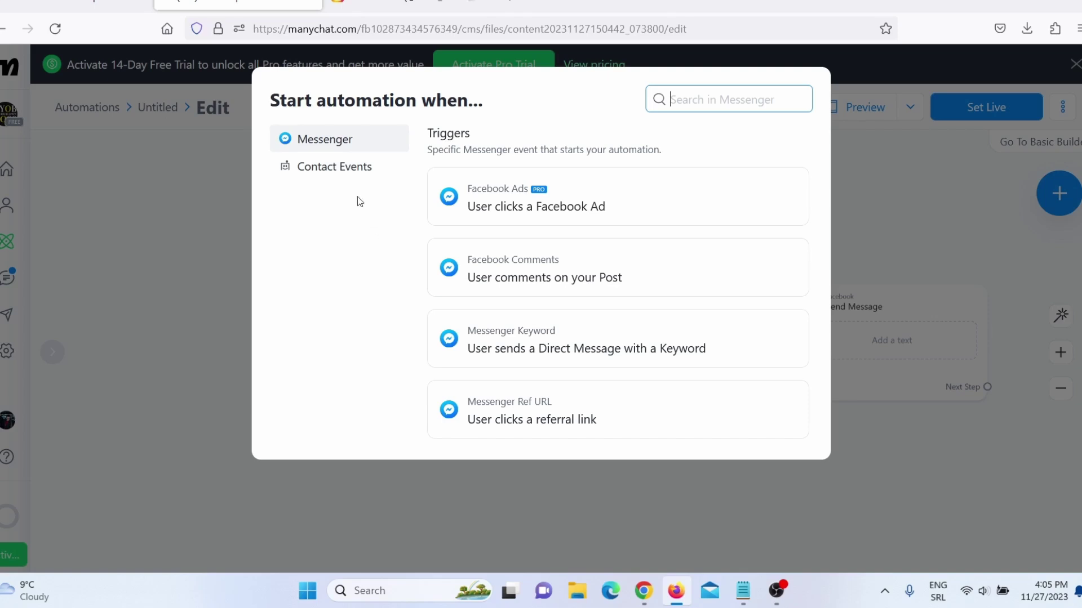
left_click(341, 142)
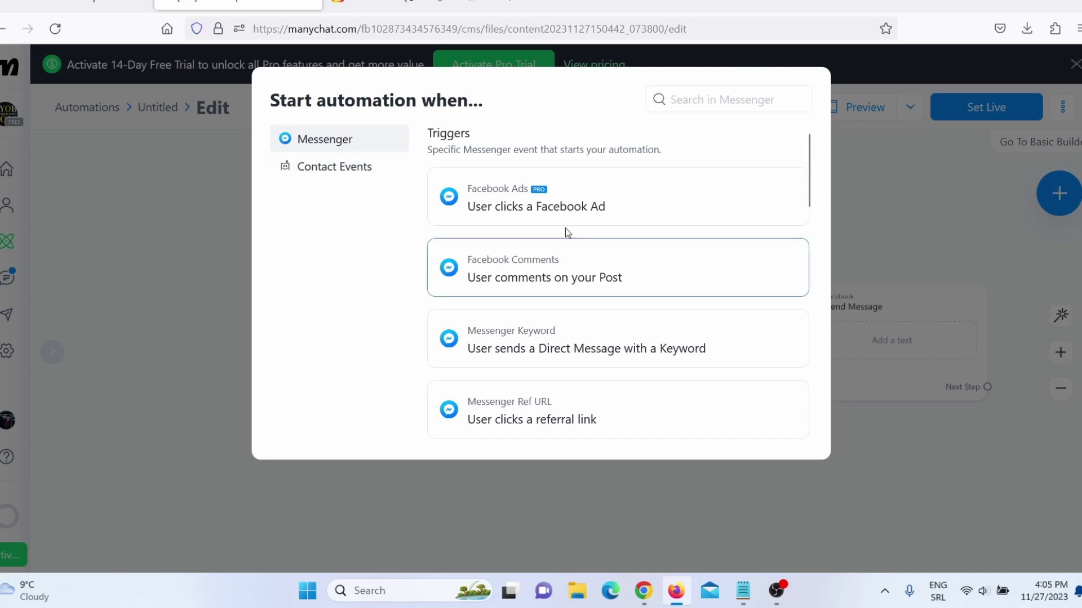
scroll(575, 251, "down", 10)
scroll(589, 267, "up", 10)
left_click(540, 287)
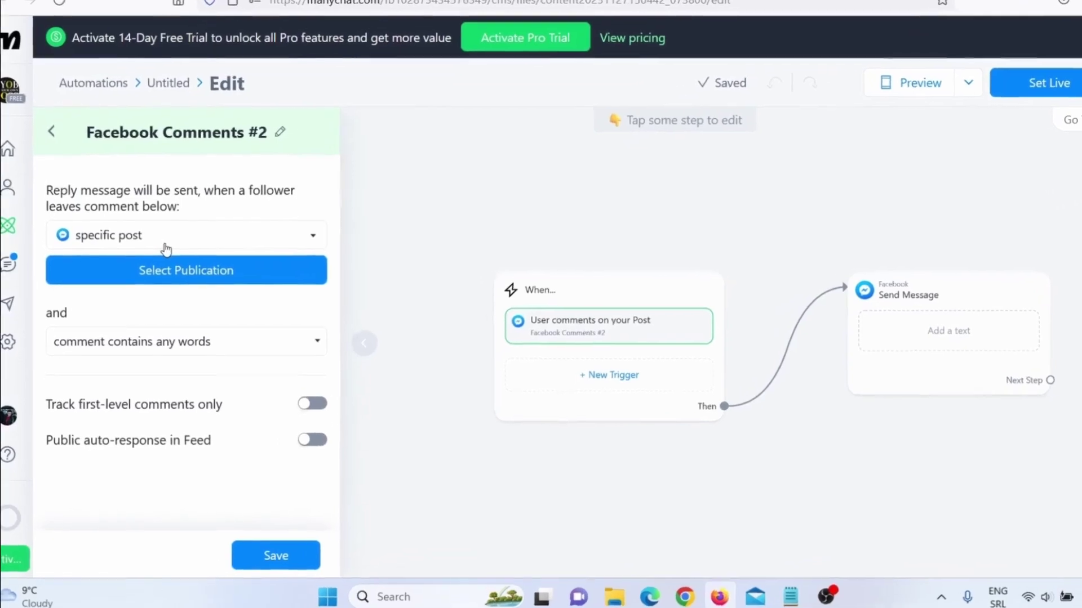
Keep the comment trigger on a specific post and select the publication about making money with Pinterest affiliate marketing
left_click(165, 243)
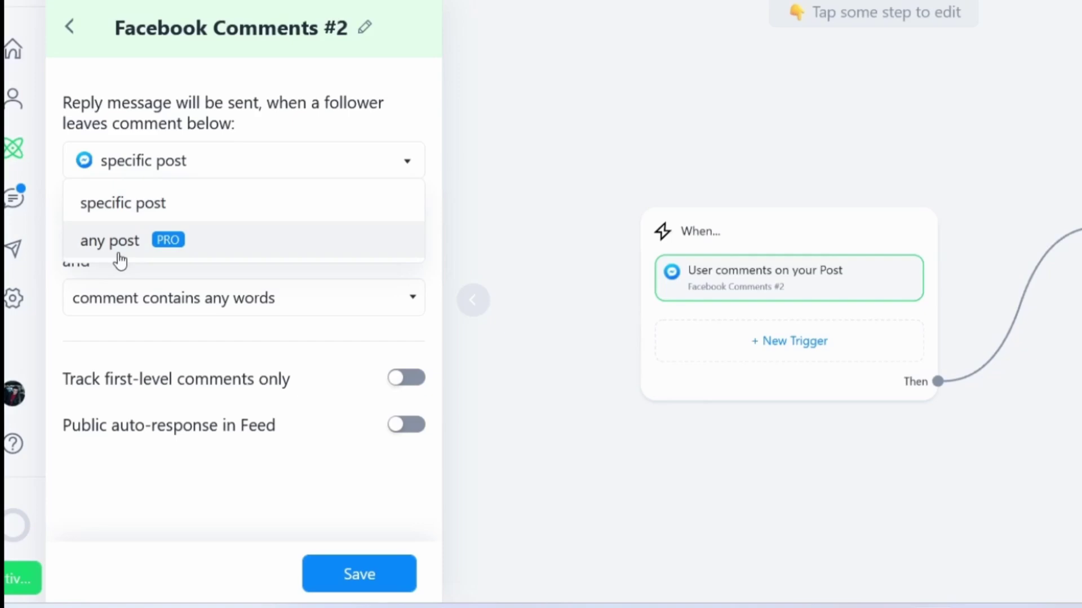
left_click(138, 212)
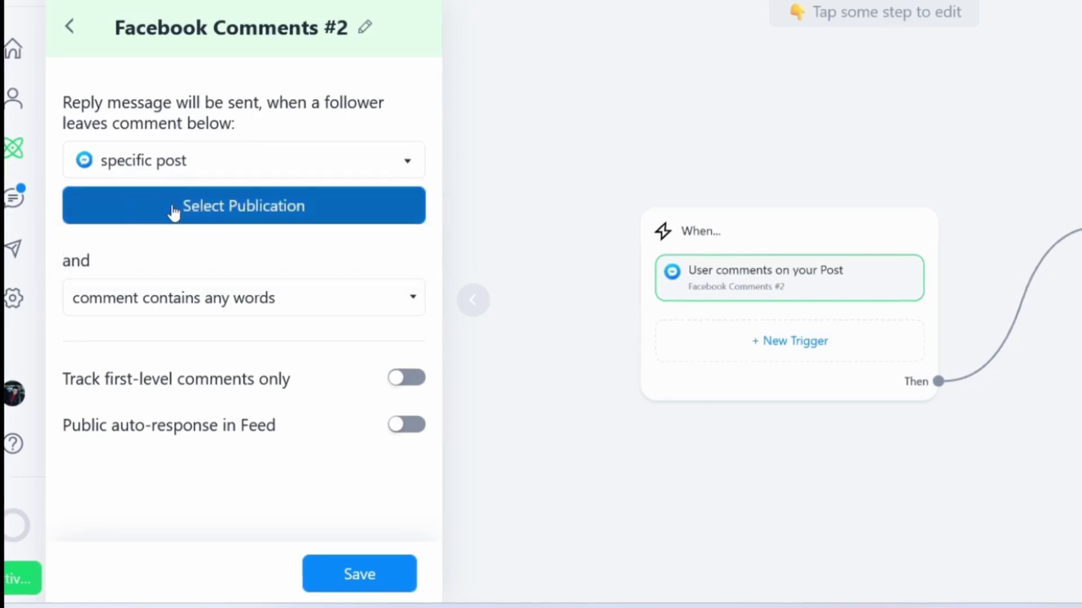
left_click(236, 214)
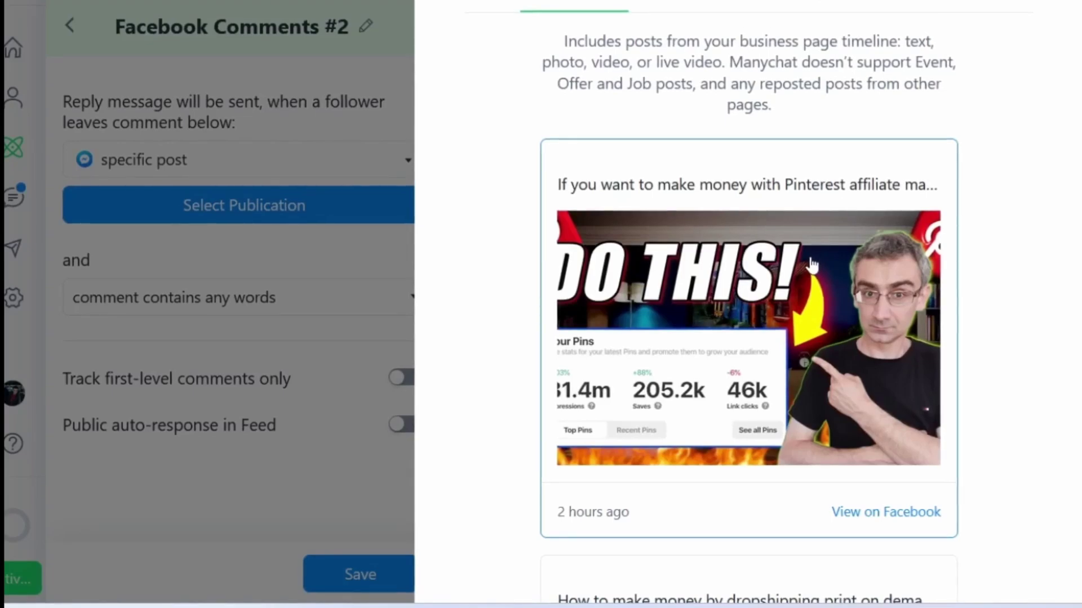
left_click(811, 263)
Set the trigger's comment condition to "comment contains specific words"
scroll(256, 277, "down", 5)
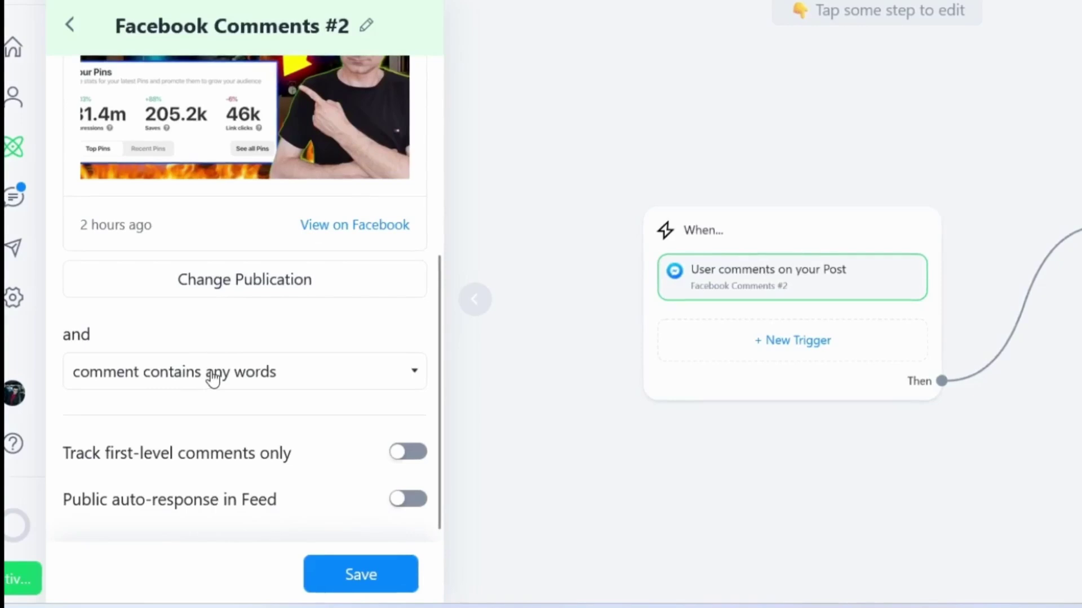
left_click(194, 386)
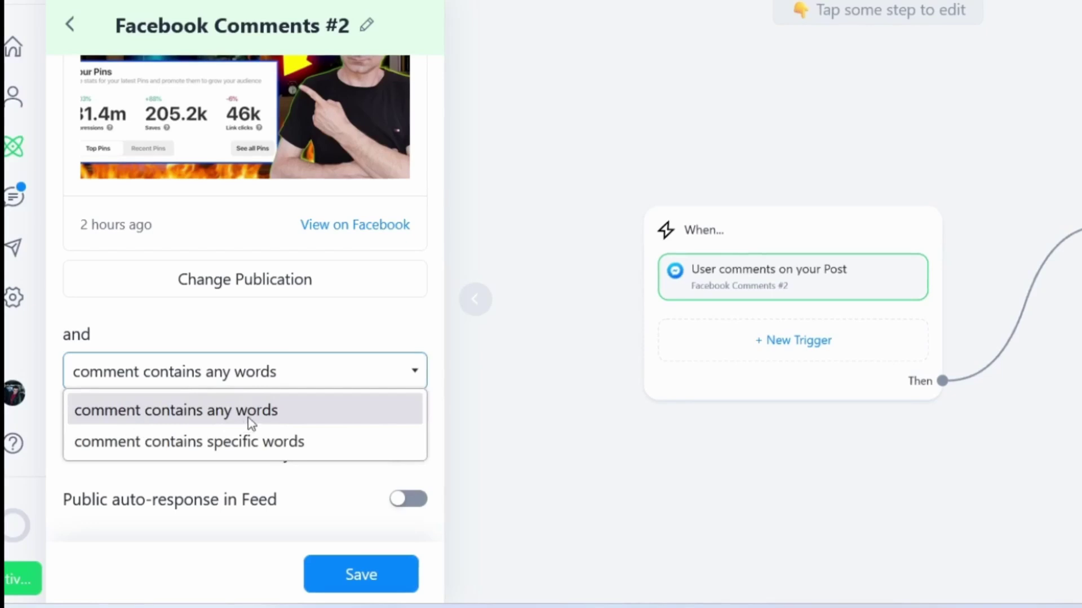
left_click(191, 444)
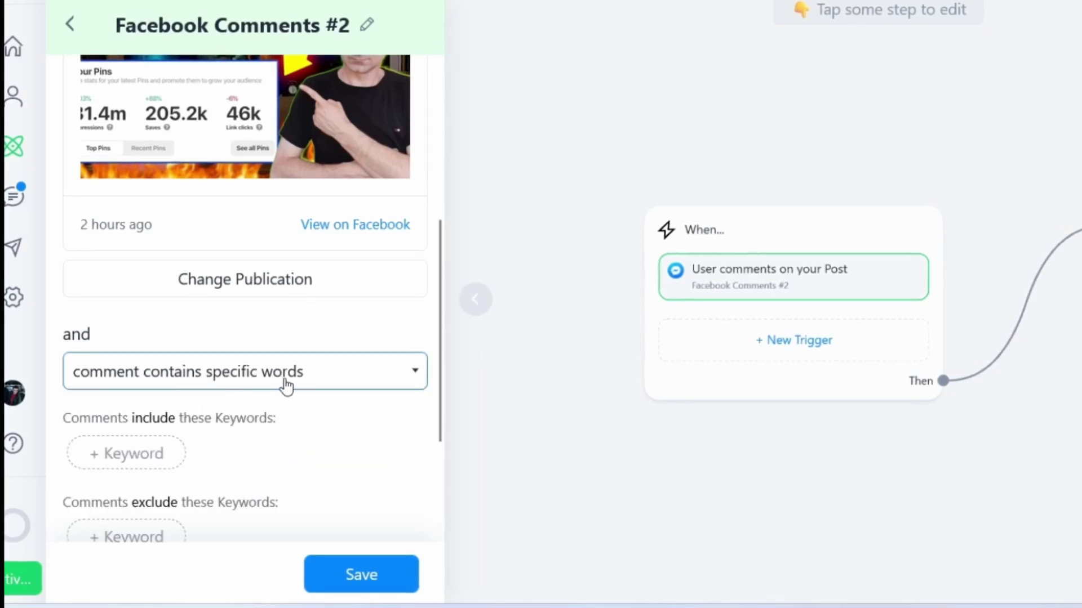
Add "dog", "my dog" and "dogs" as included comment keywords, then save the trigger and close its settings
scroll(285, 384, "down", 3)
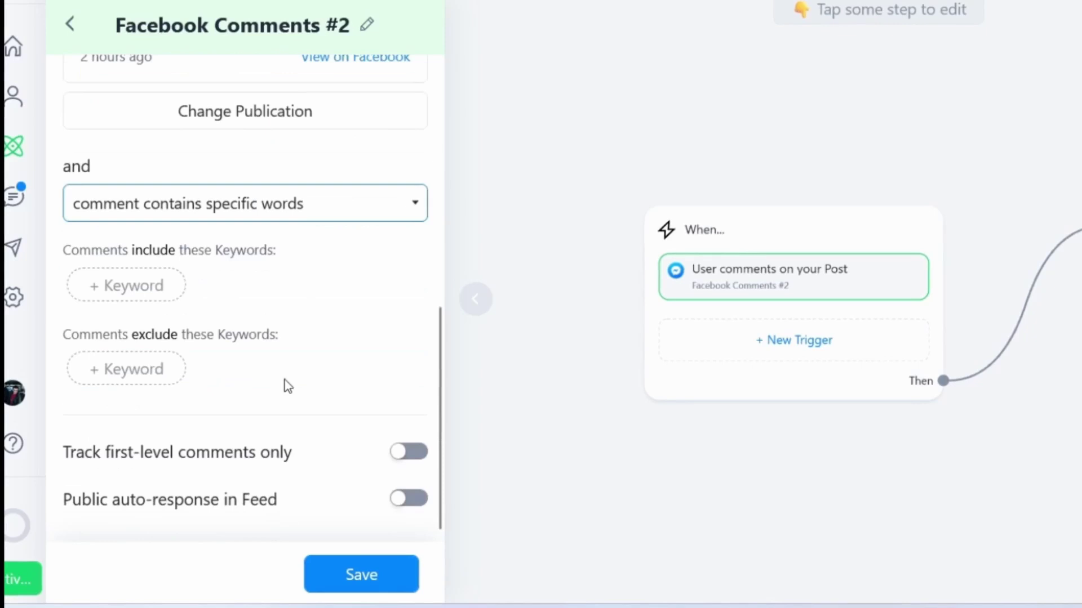
left_click(129, 290)
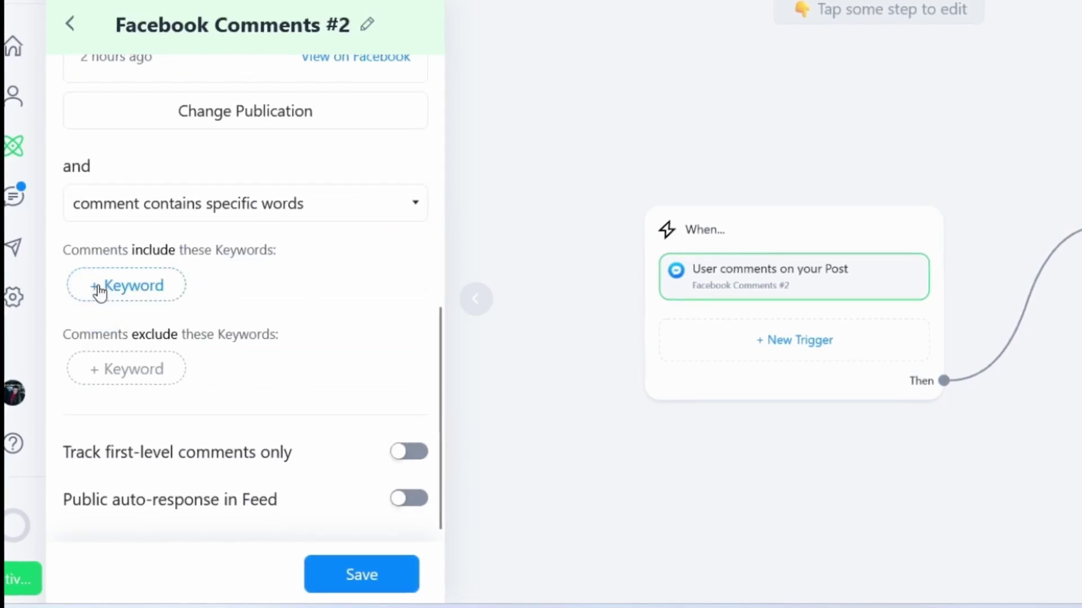
left_click(125, 292)
type("dog")
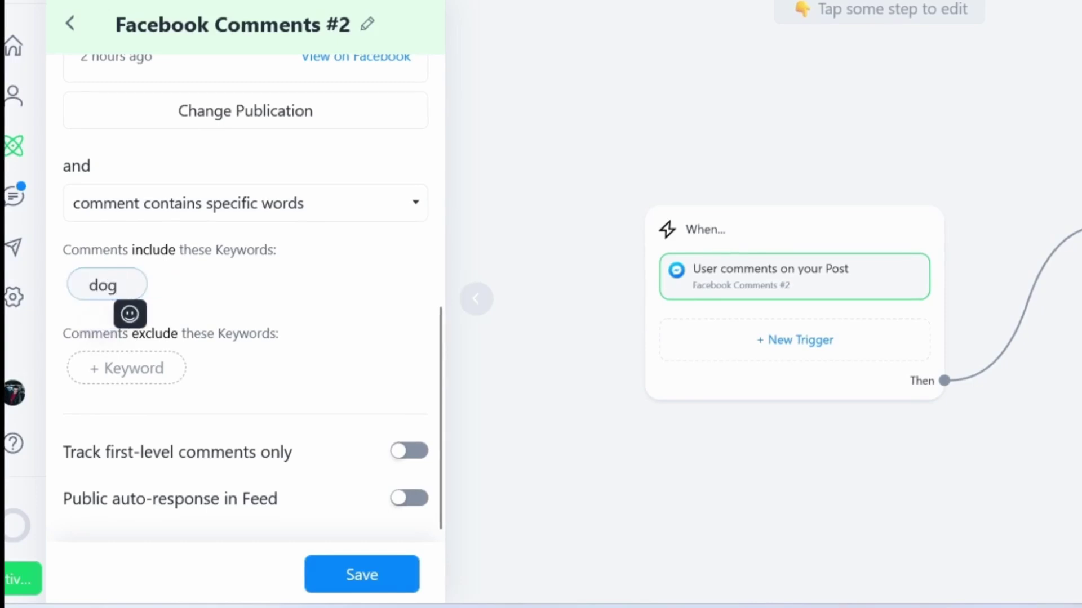
key("Return")
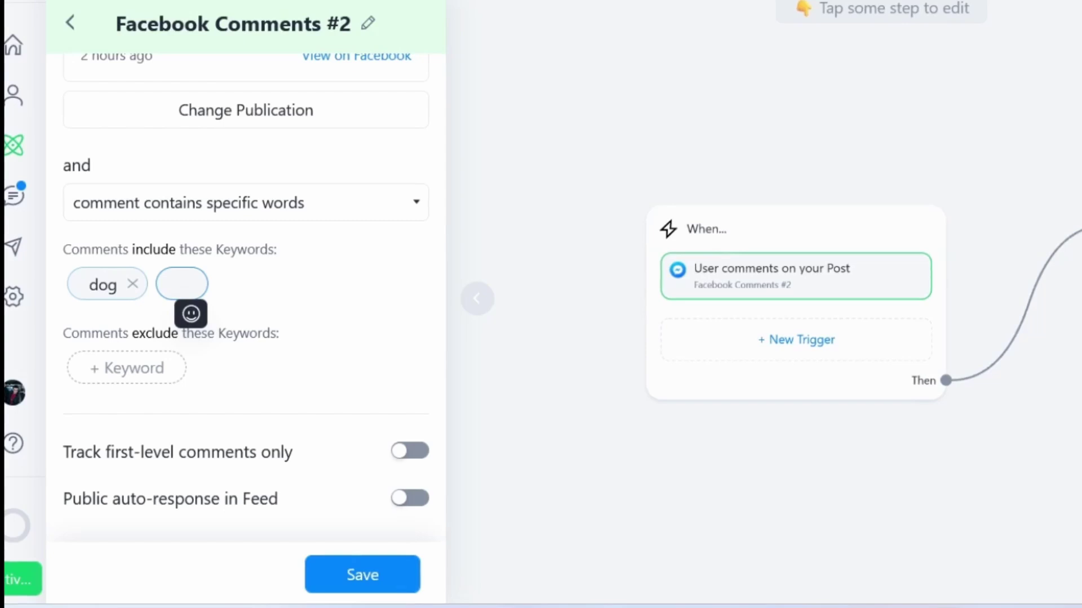
type("my doh")
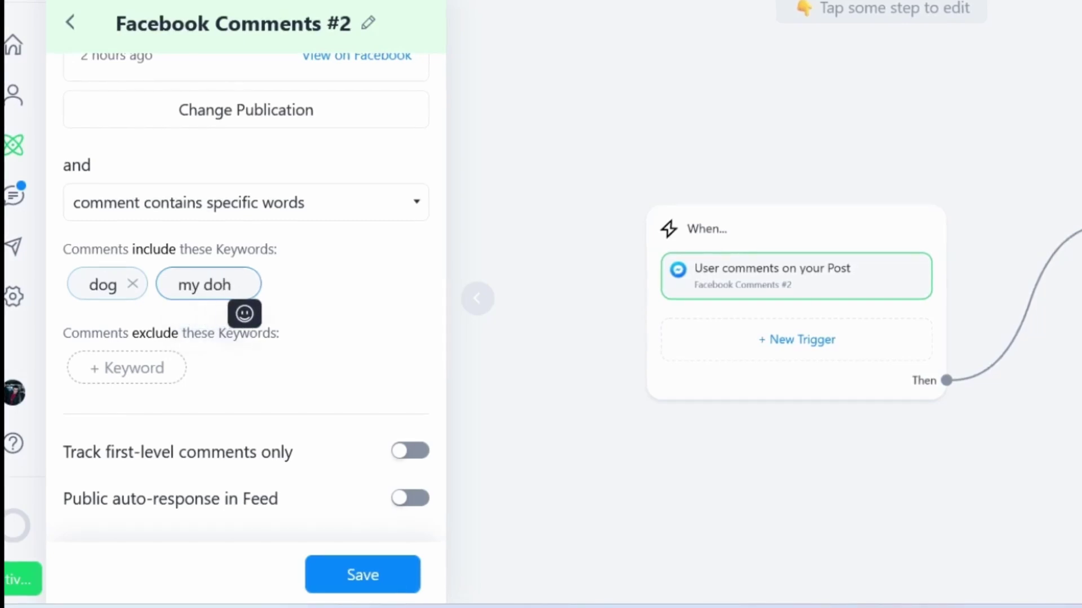
key("BackSpace")
type("g")
key("Return")
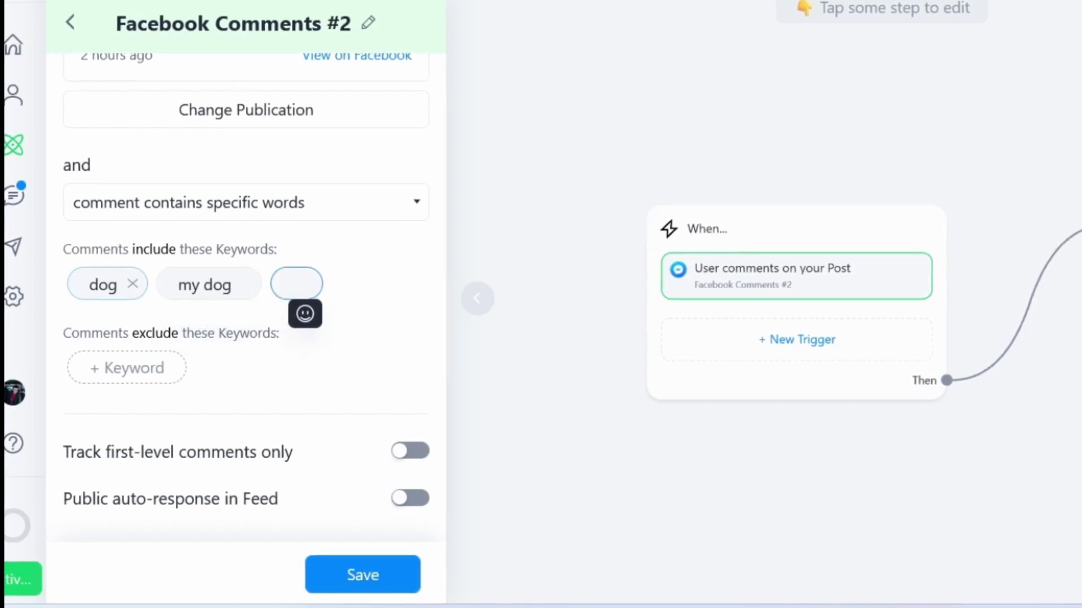
type("dogs")
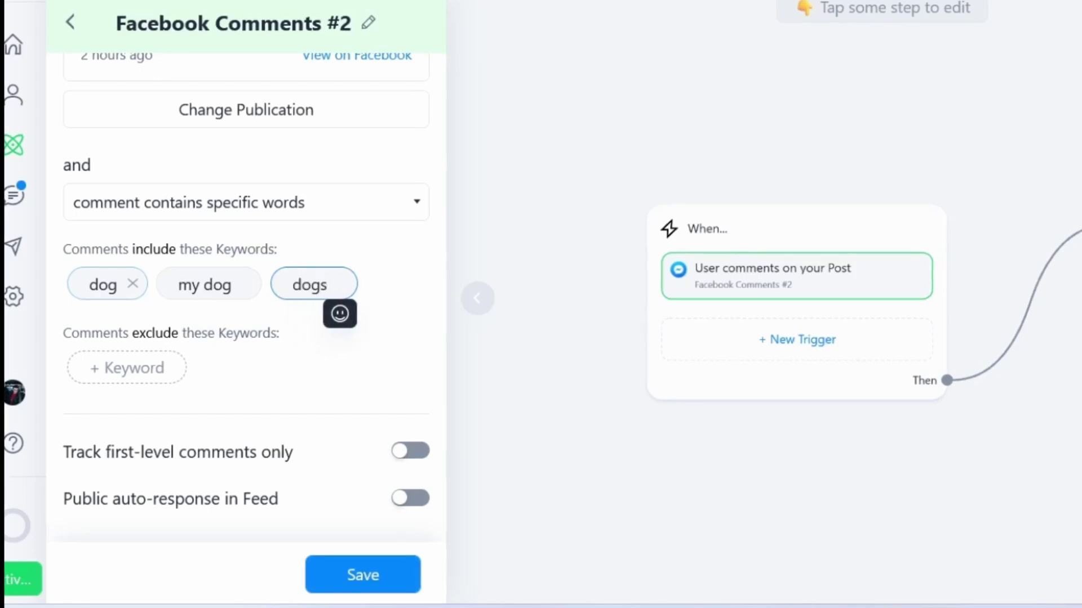
key("Return")
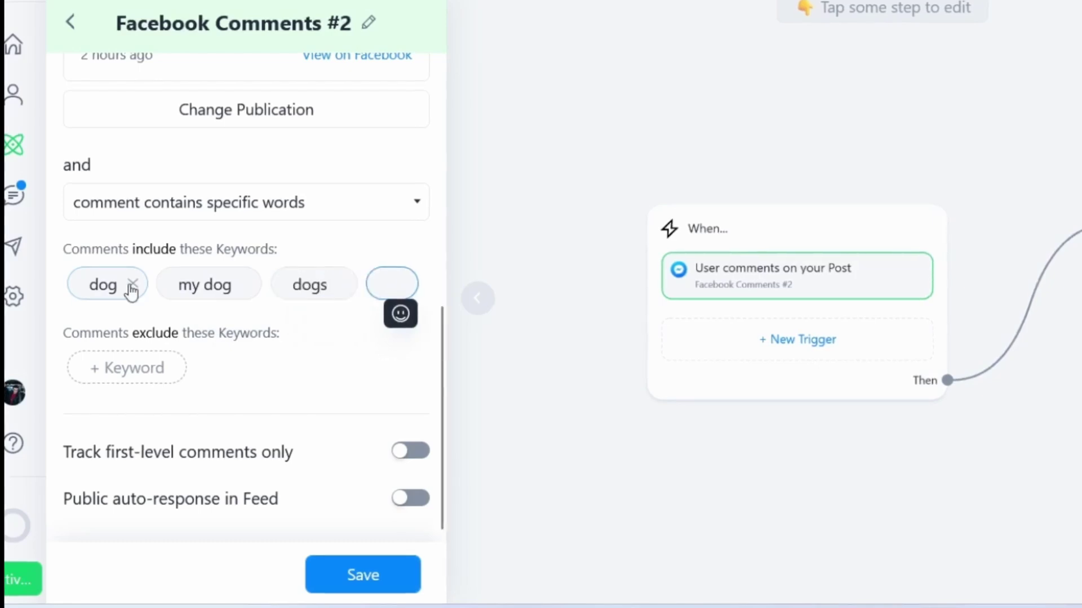
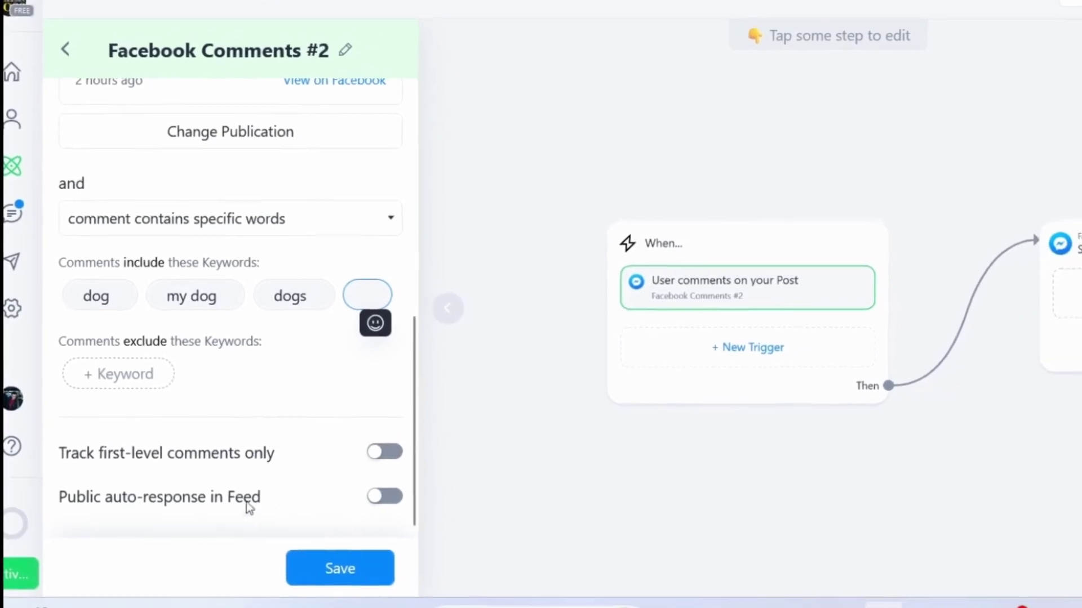
left_click(362, 580)
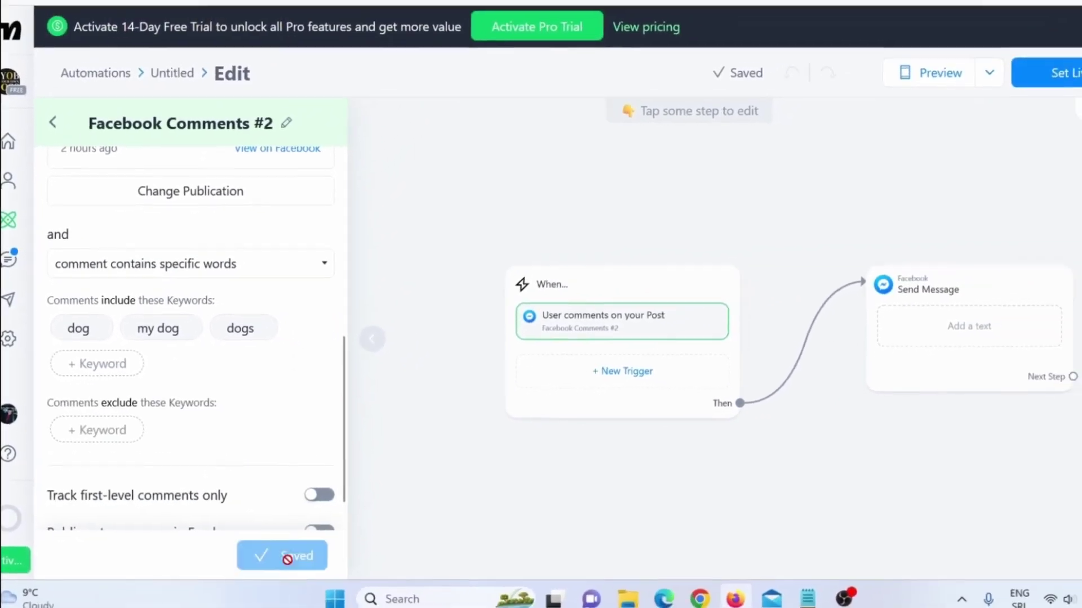
scroll(287, 425, "down", 1)
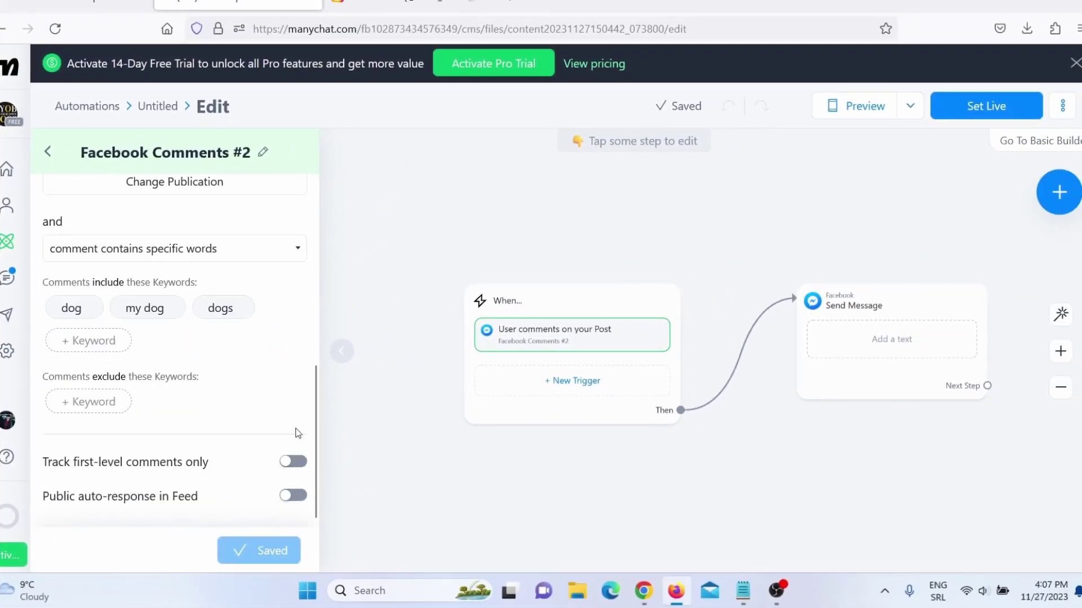
left_click(751, 447)
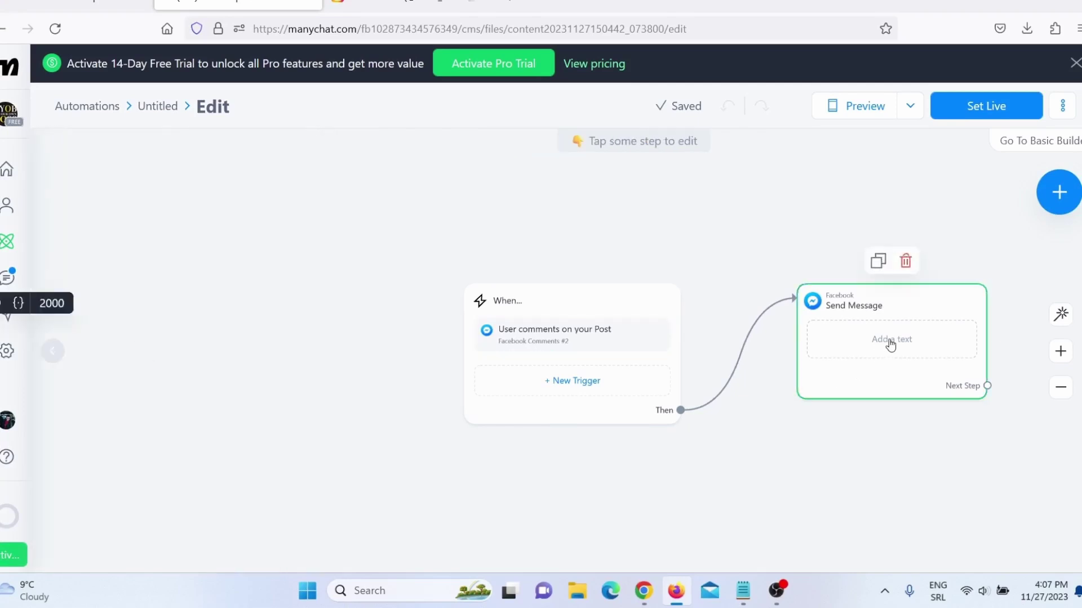
Enter "Click the button below to get healthy dog food recipes for free." as the Send Message text and add a button beneath it
left_click(890, 343)
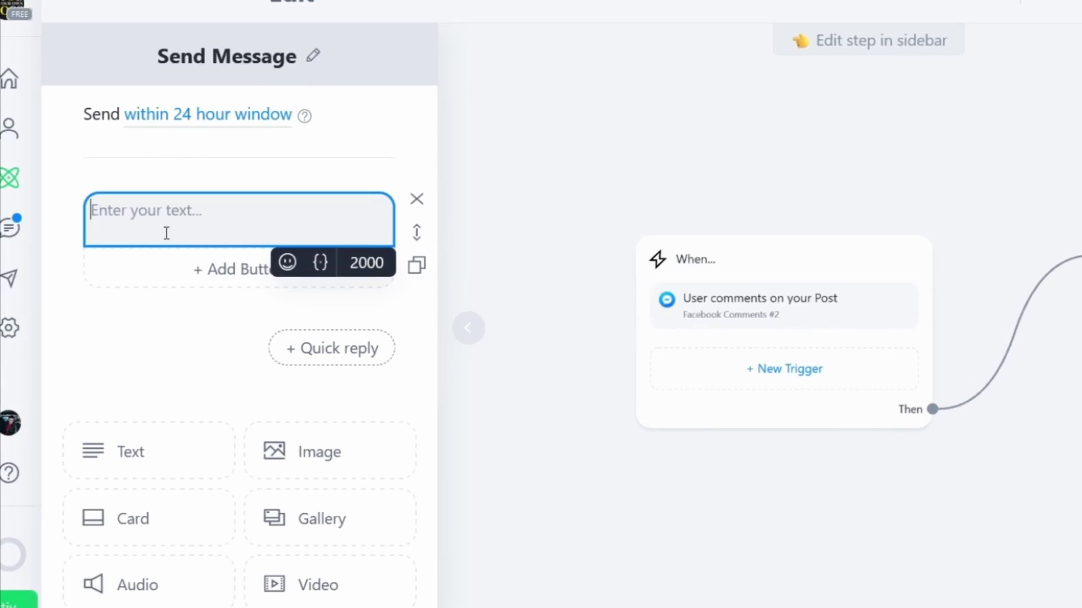
type("Click the button below to get healthy dog food recipes for free.")
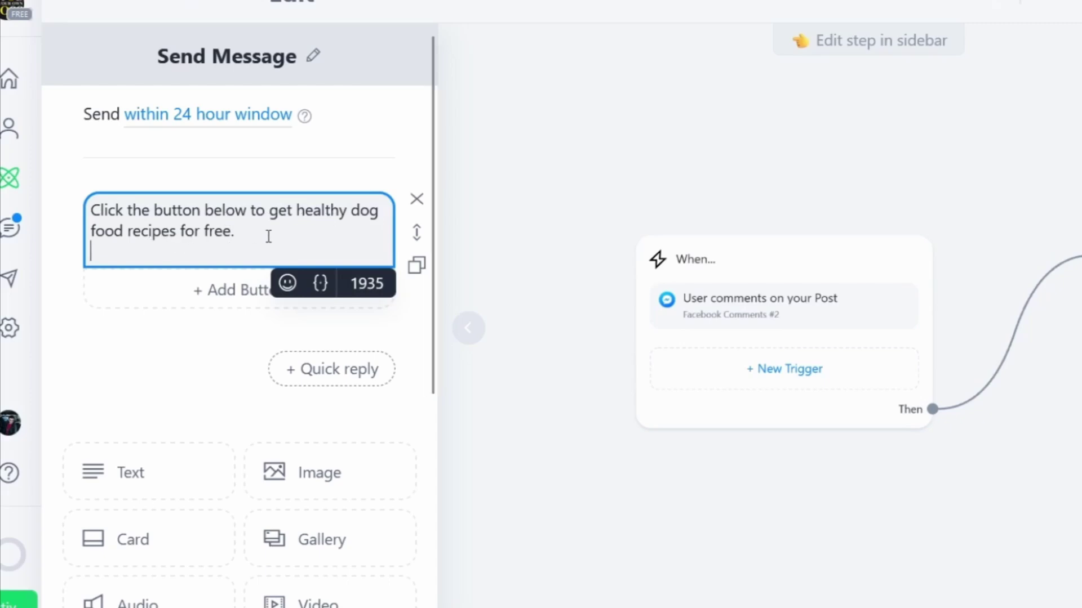
left_click(237, 298)
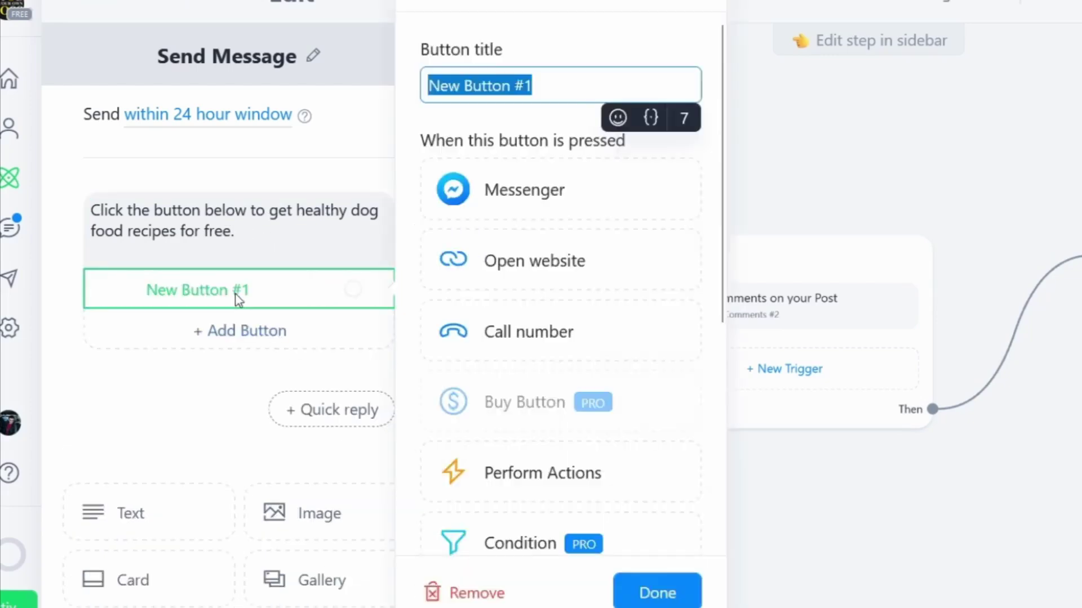
Set the message button to open a website, title it "Click here" leaving its URL blank, and finish editing the button
left_click(558, 271)
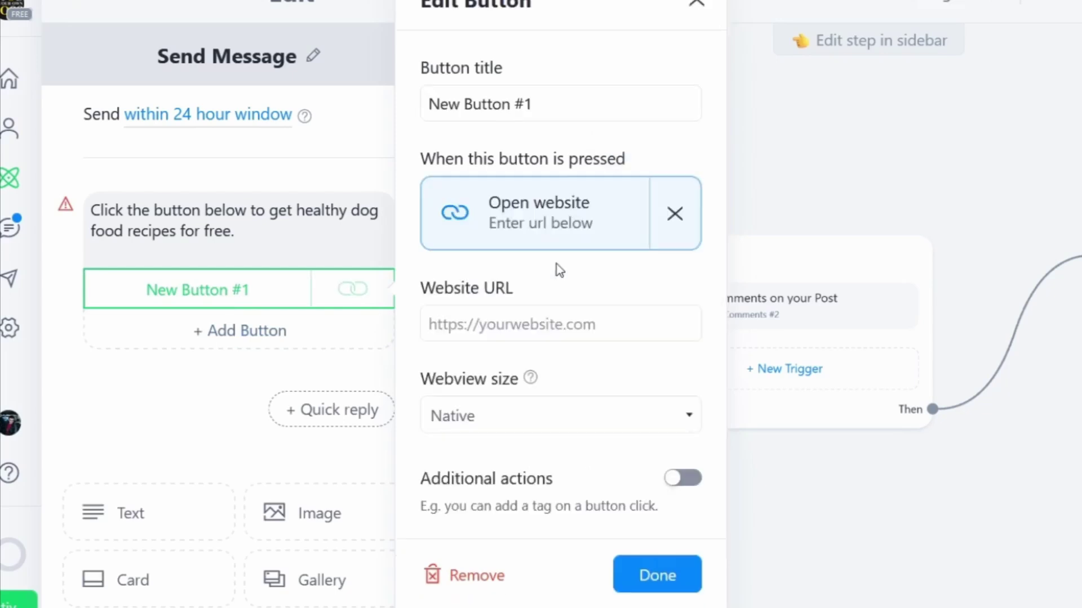
left_click(543, 103)
left_click_drag(428, 103, 553, 111)
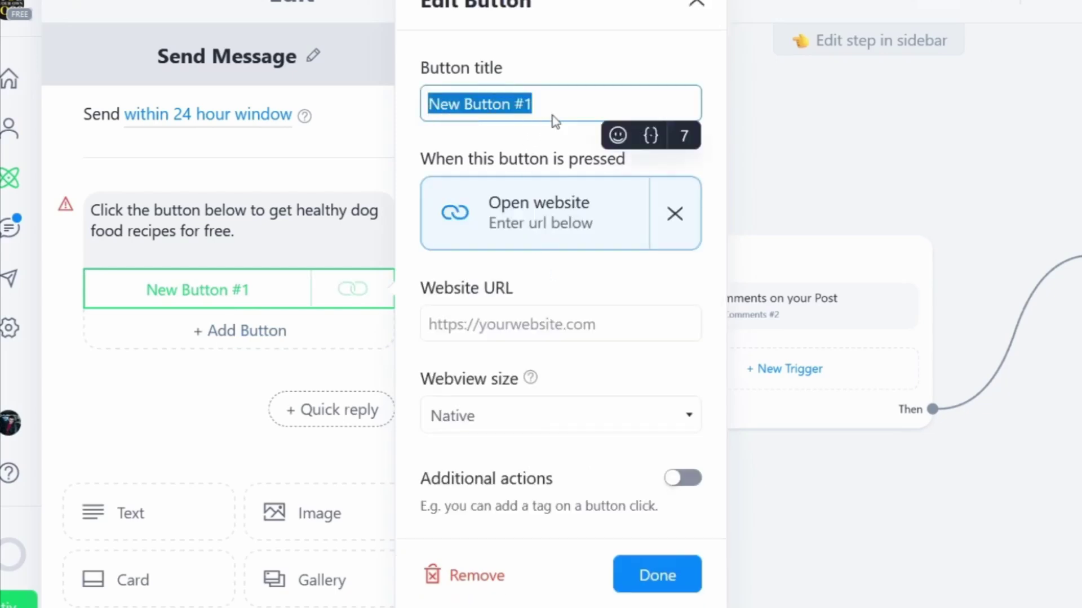
type("Cli")
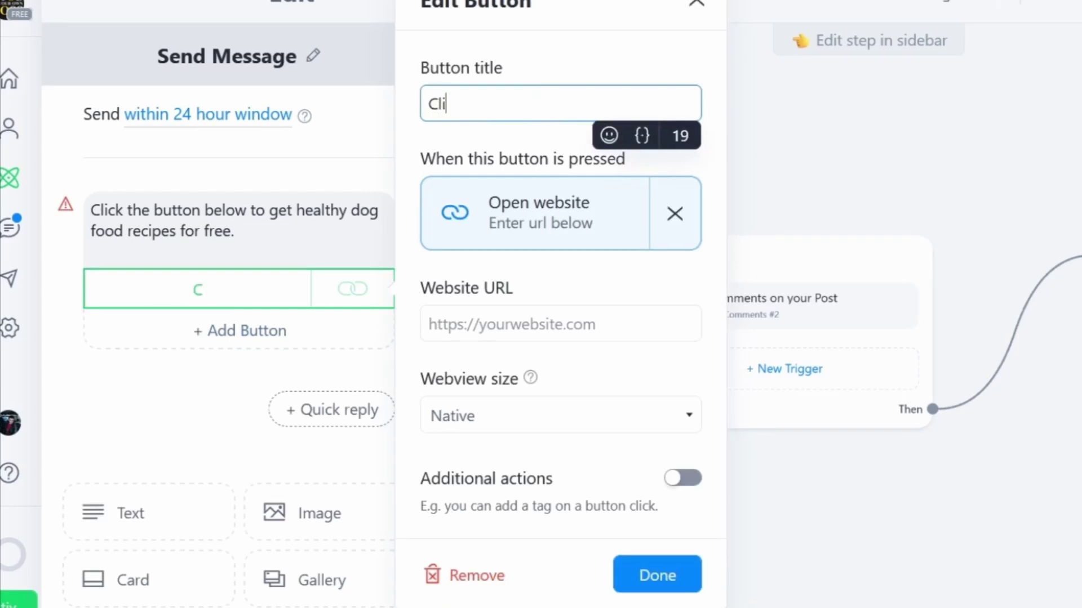
type("ck here")
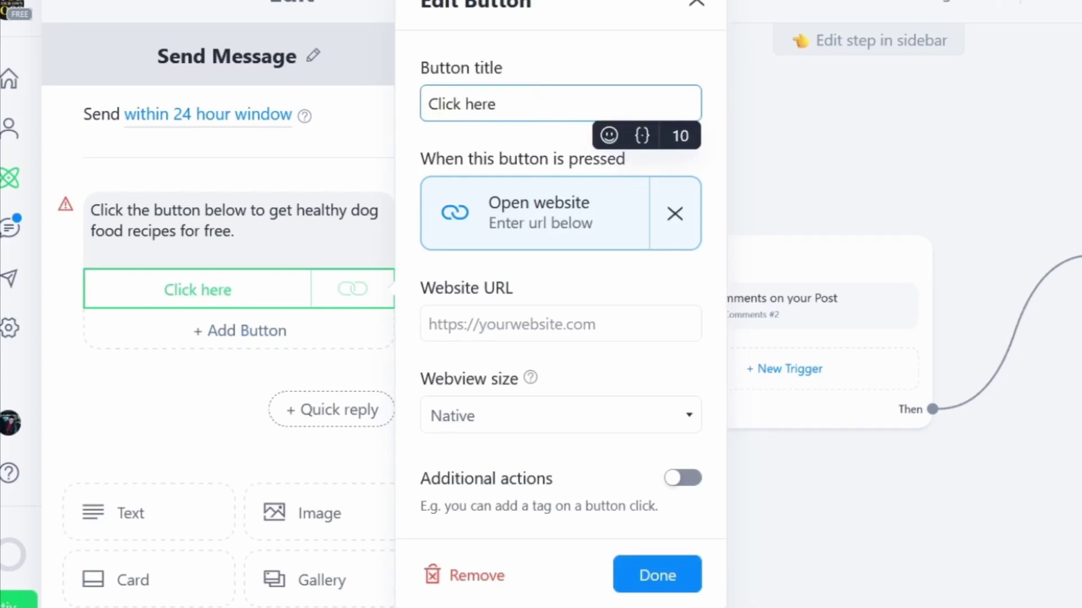
left_click(547, 326)
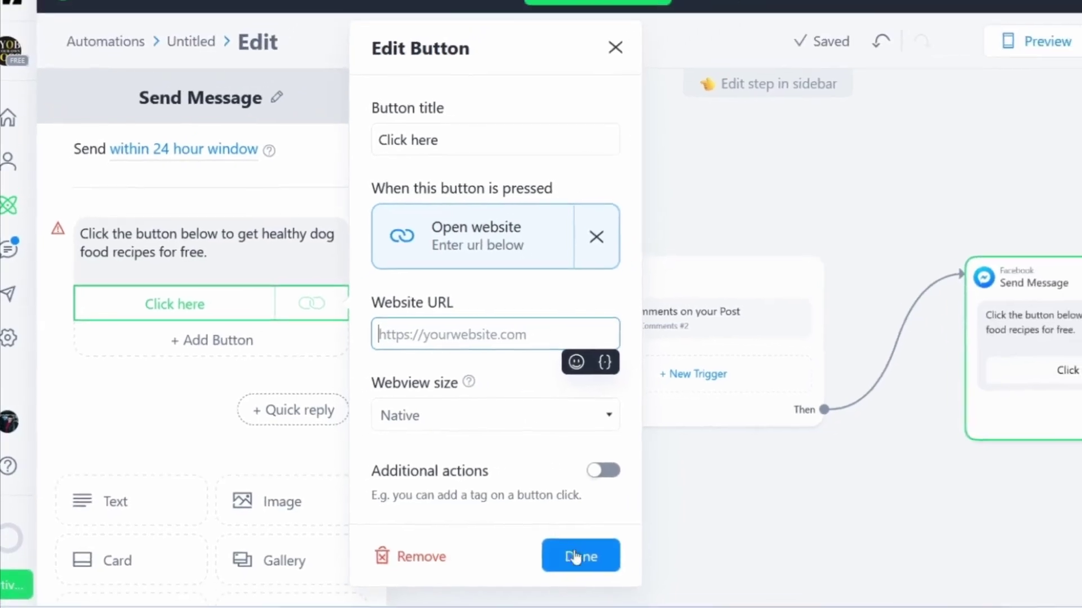
left_click(575, 557)
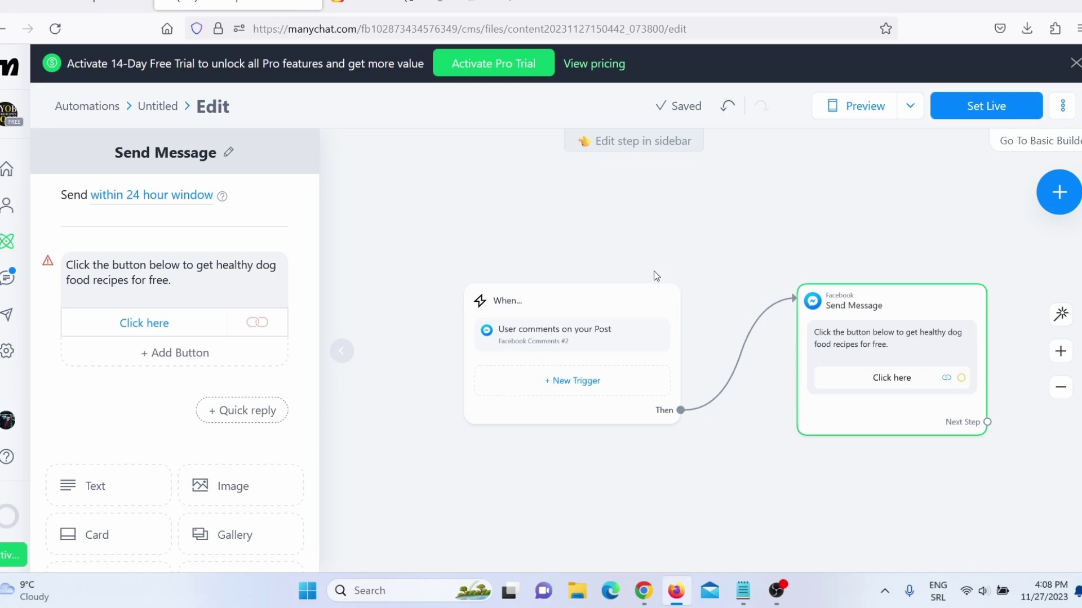
mouse_move(212, 290)
left_click_drag(212, 290, 66, 264)
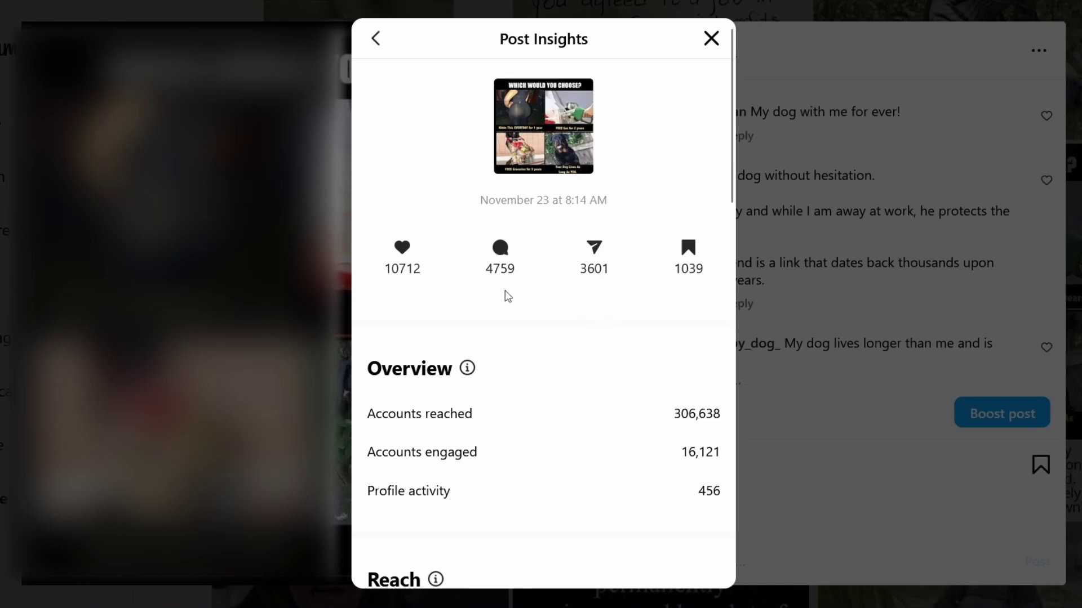
In the Instagram post's insights, examine the likes, comments, shares and saves, plus the accounts reached and accounts engaged
left_click_drag(382, 268, 609, 274)
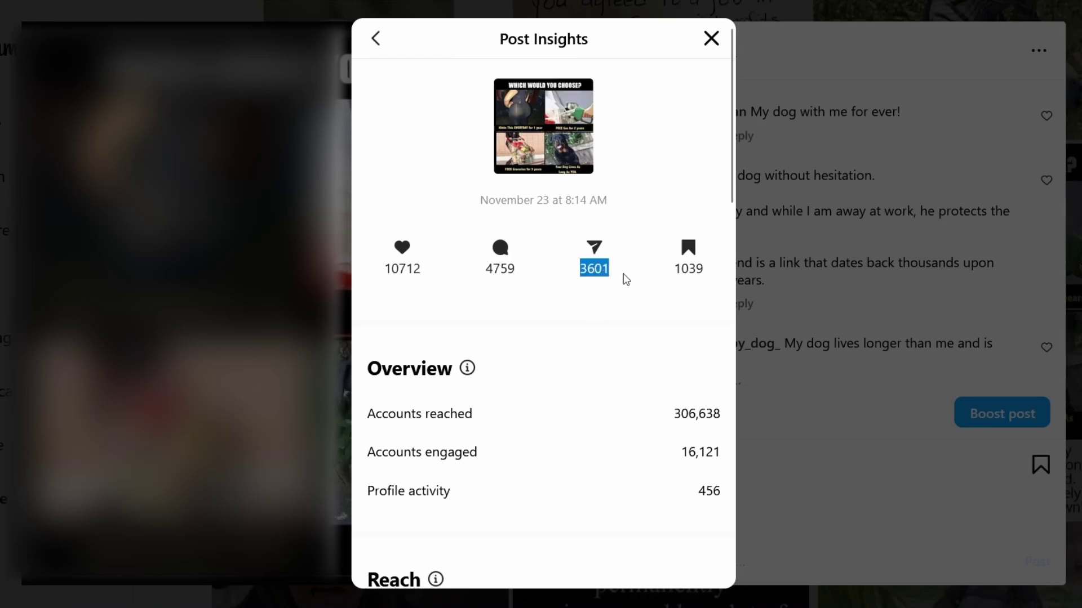
left_click(669, 278)
left_click_drag(703, 279, 708, 285)
scroll(580, 367, "down", 3)
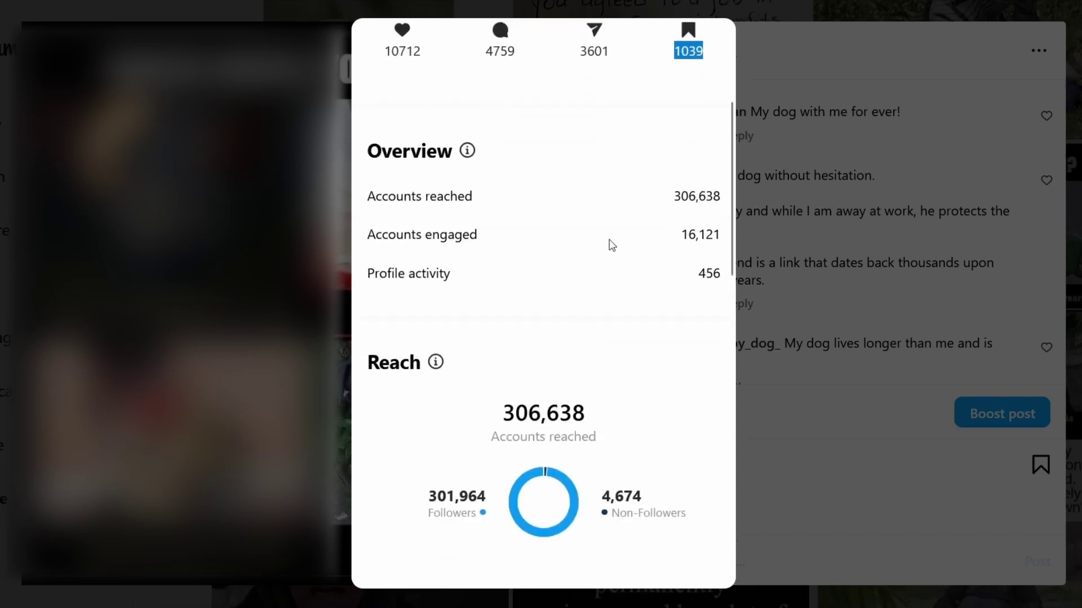
left_click_drag(673, 198, 725, 203)
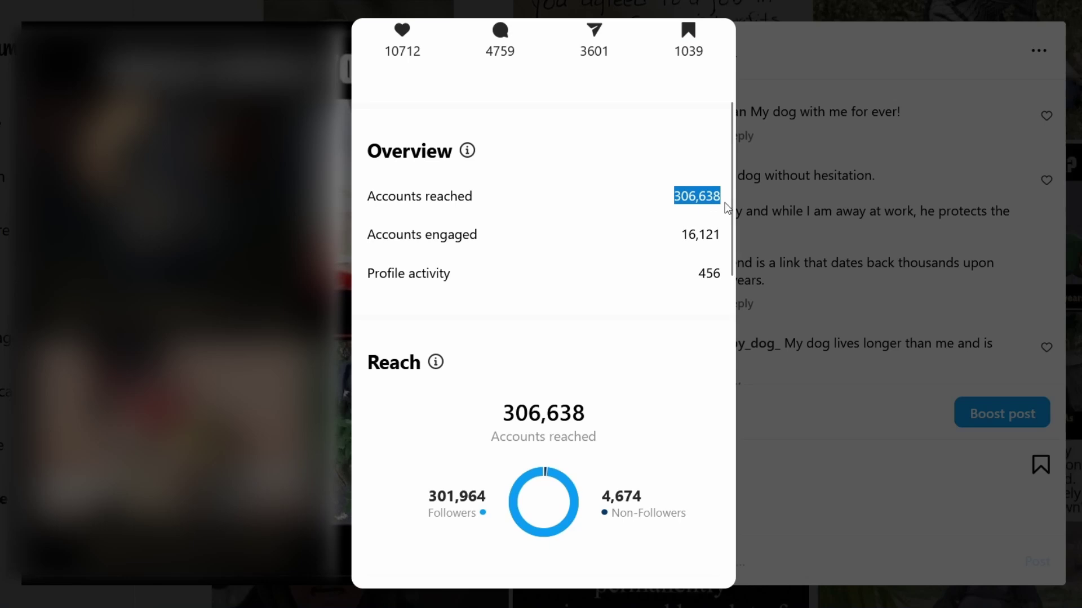
left_click_drag(646, 234, 726, 234)
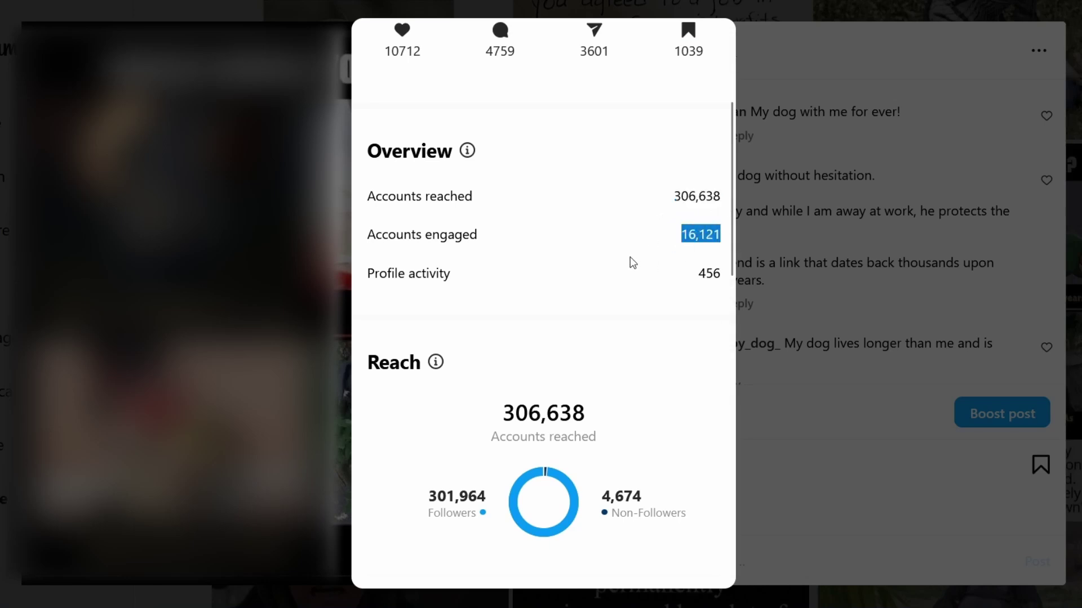
Examine the post's impressions, engagement, interactions and profile activity, including profile visits and follows, then review its overview and reach again
scroll(609, 283, "down", 8)
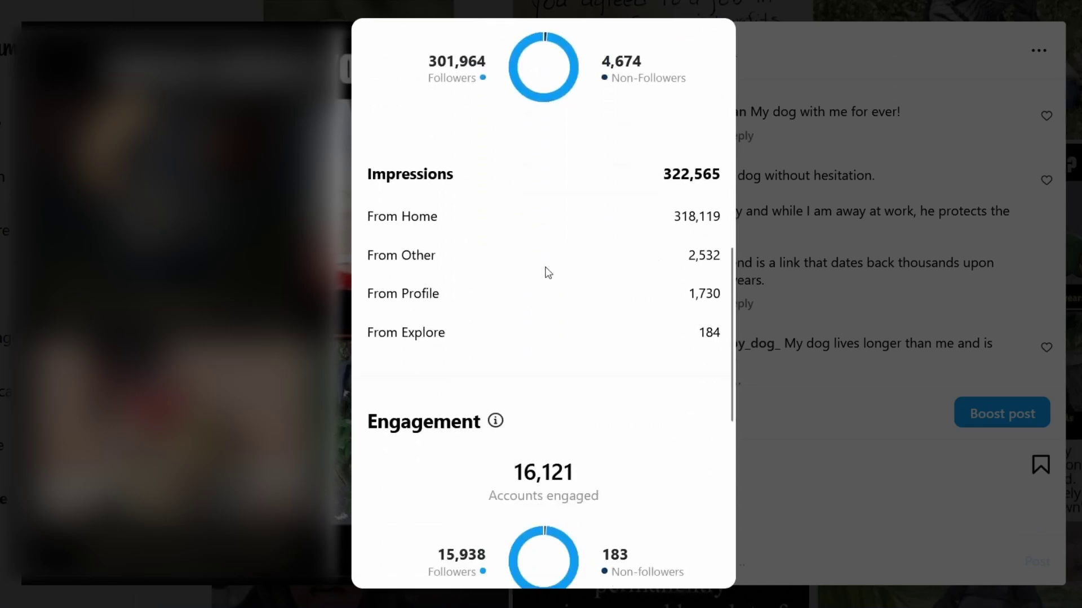
scroll(592, 296, "down", 4)
scroll(646, 323, "down", 5)
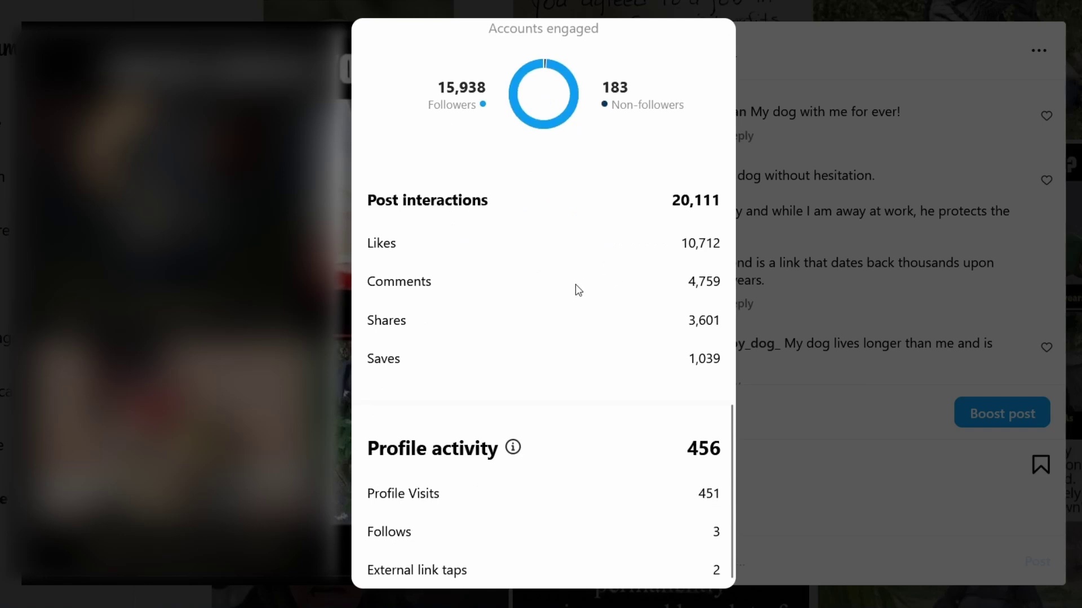
left_click_drag(488, 500, 665, 506)
double_click(708, 500)
double_click(715, 532)
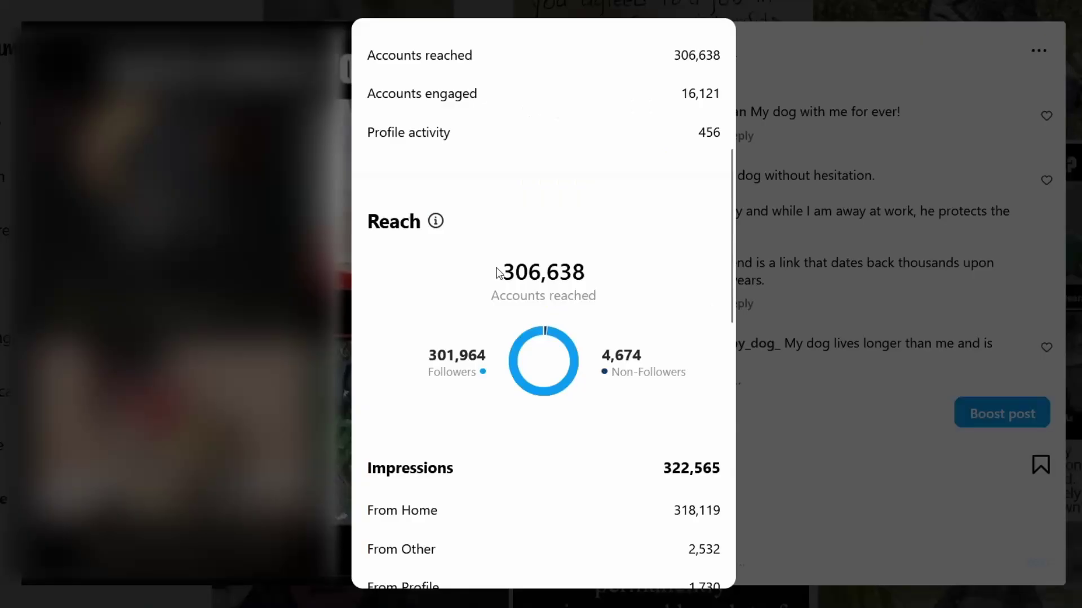
left_click_drag(501, 295, 490, 295)
scroll(541, 354, "up", 5)
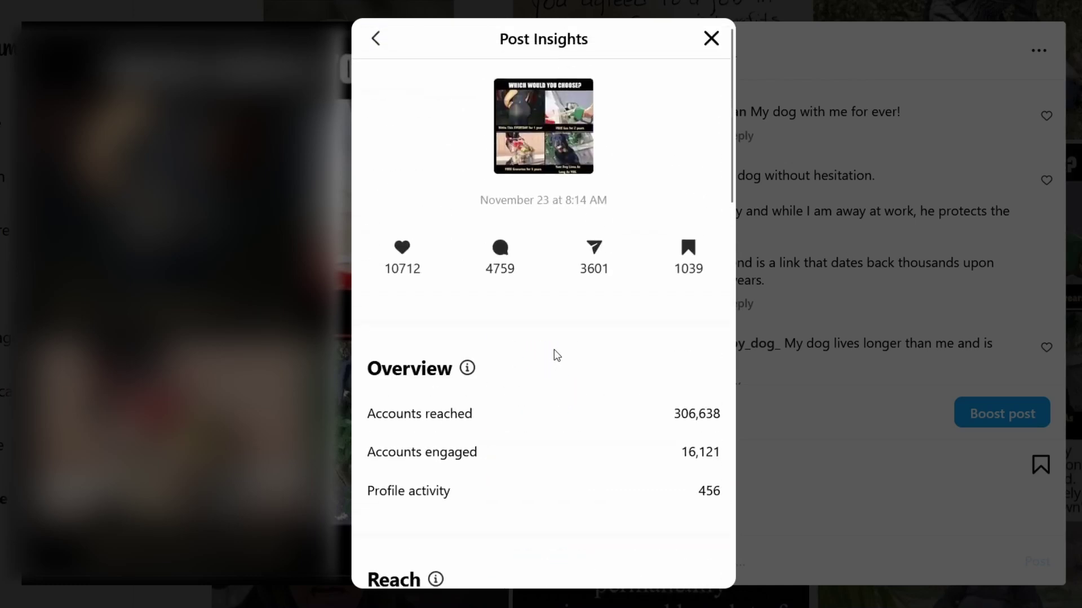
scroll(553, 349, "down", 3)
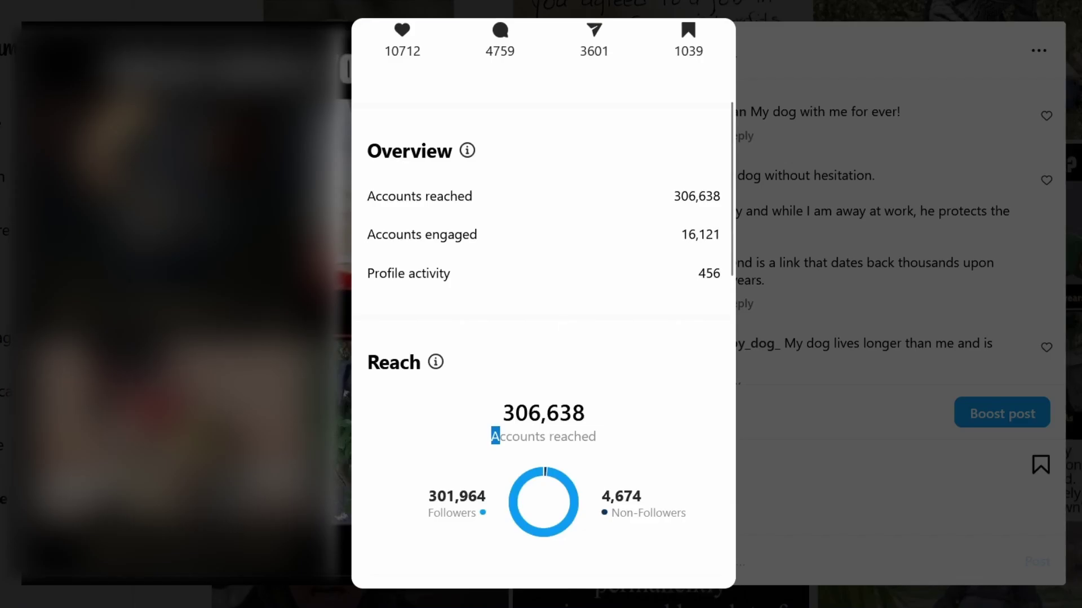